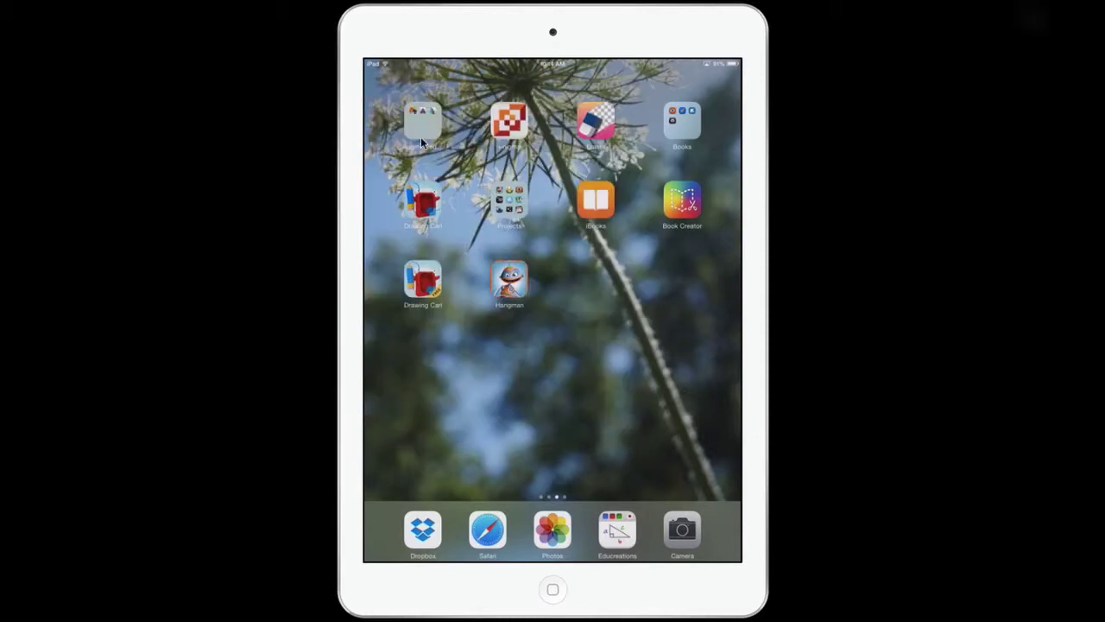
- Open ZooKazam from the Augmented Reality folder and load the Lion from the Safari animal collection
left_click(422, 125)
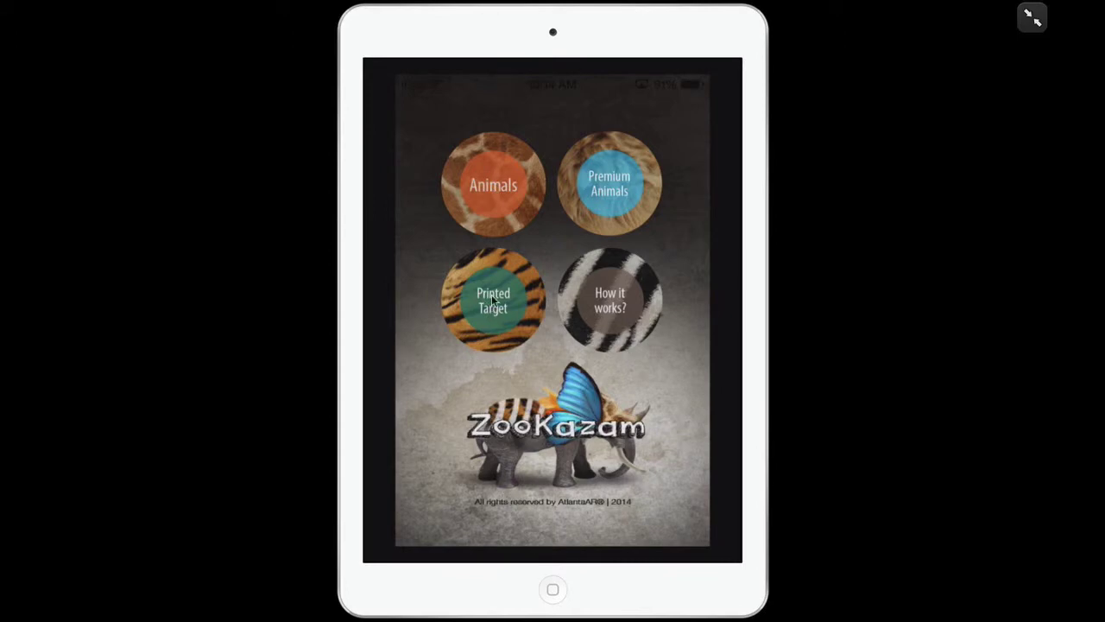
left_click(495, 188)
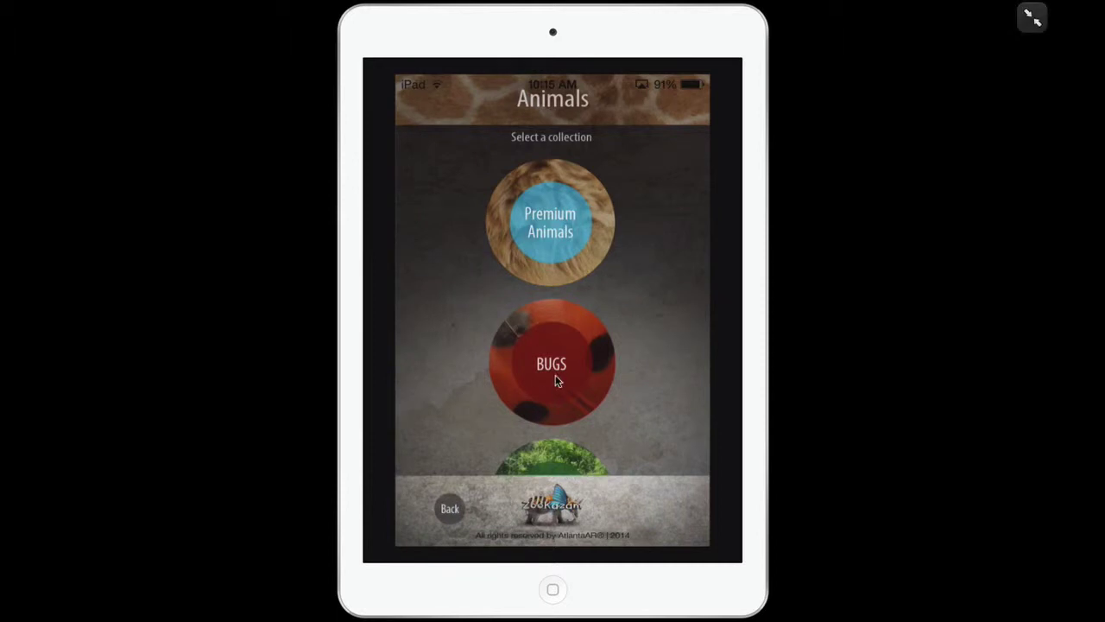
scroll(556, 374, "down", 3)
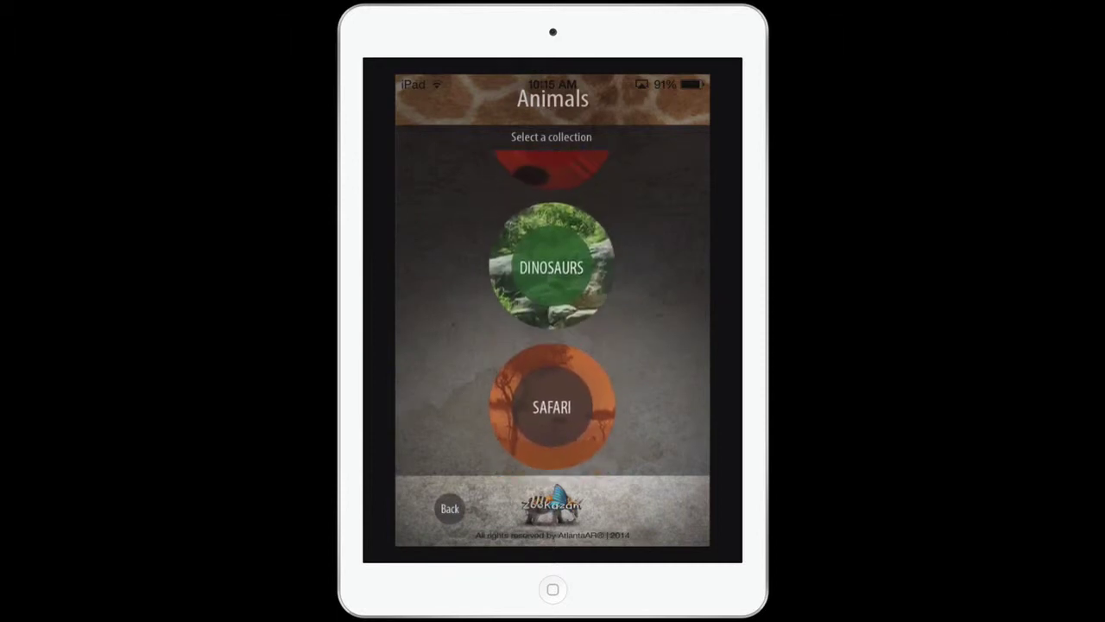
left_click(561, 439)
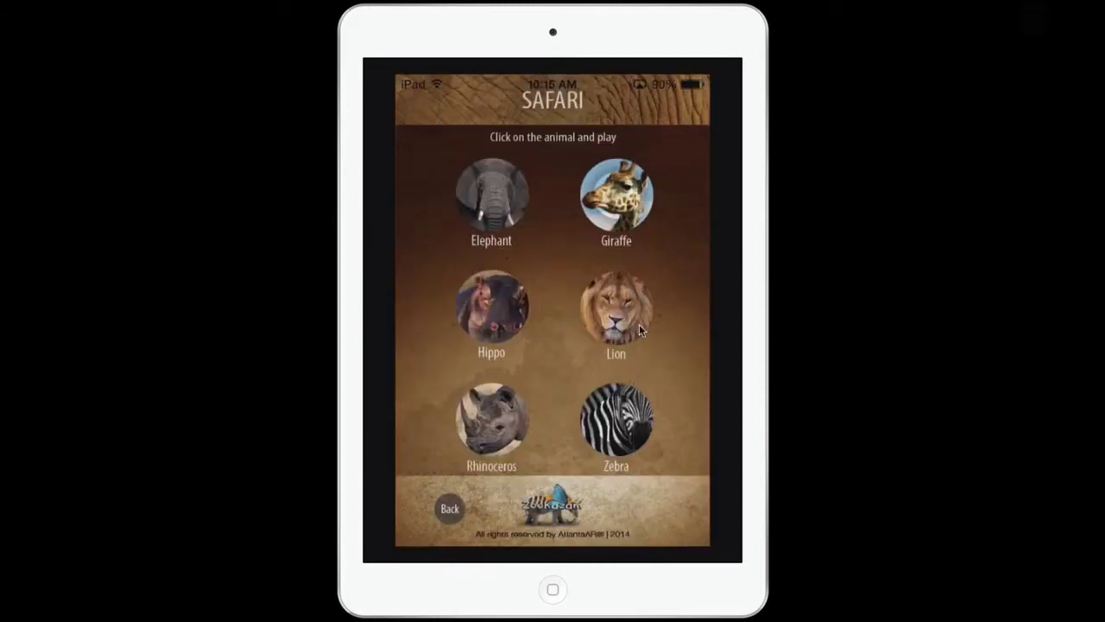
left_click(613, 183)
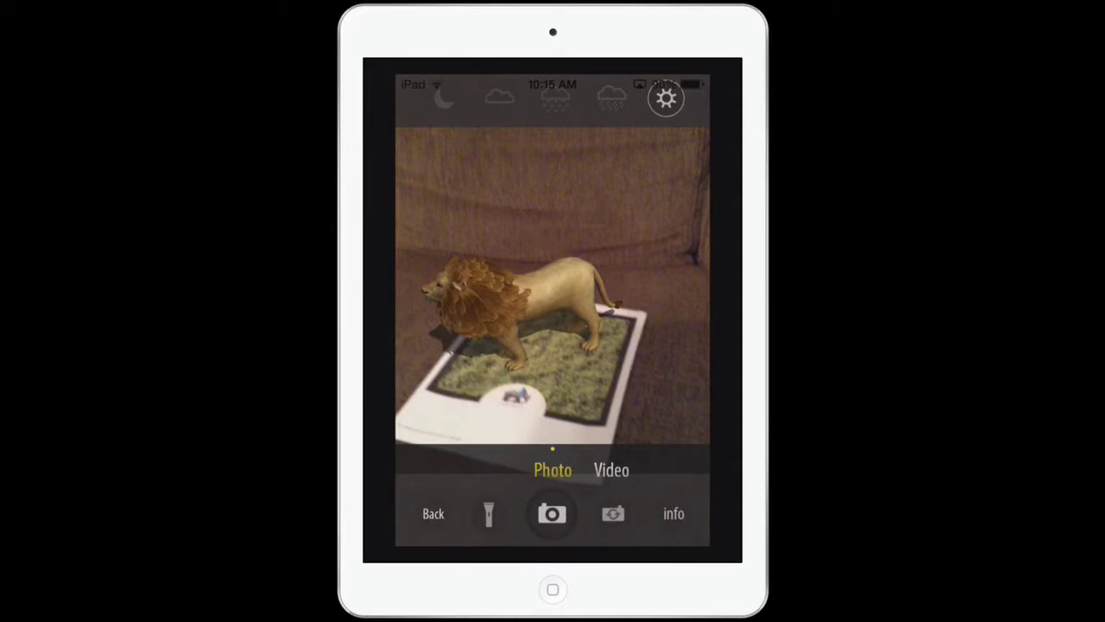
- Raise the device volume, and apply rain and then snow weather to the lion scene
key("XF86AudioRaiseVolume")
key("XF86AudioRaiseVolume")
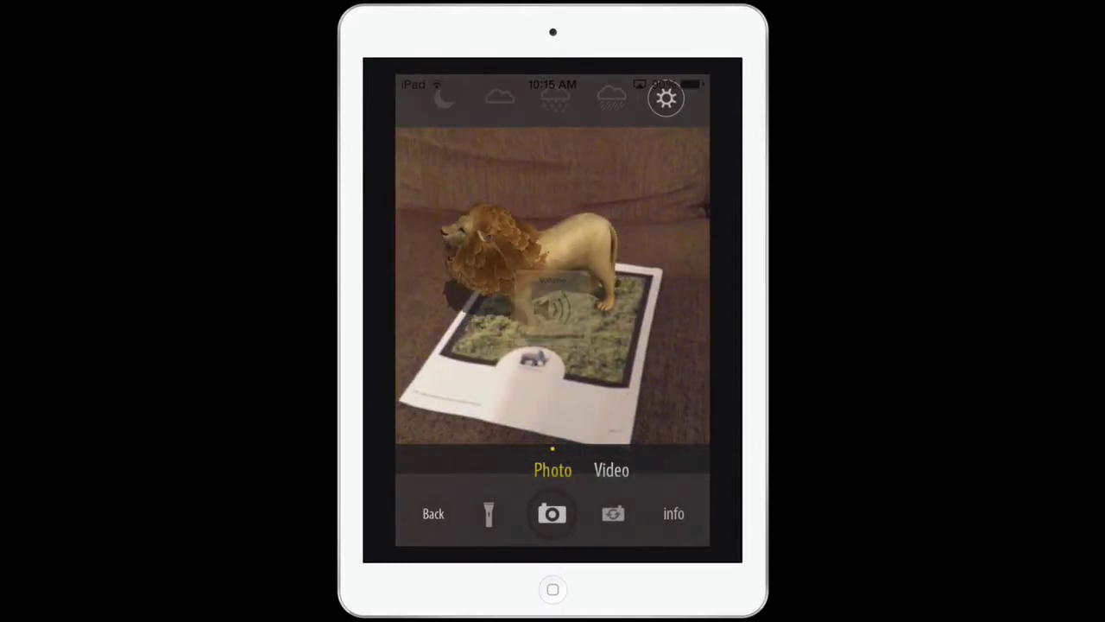
left_click(612, 98)
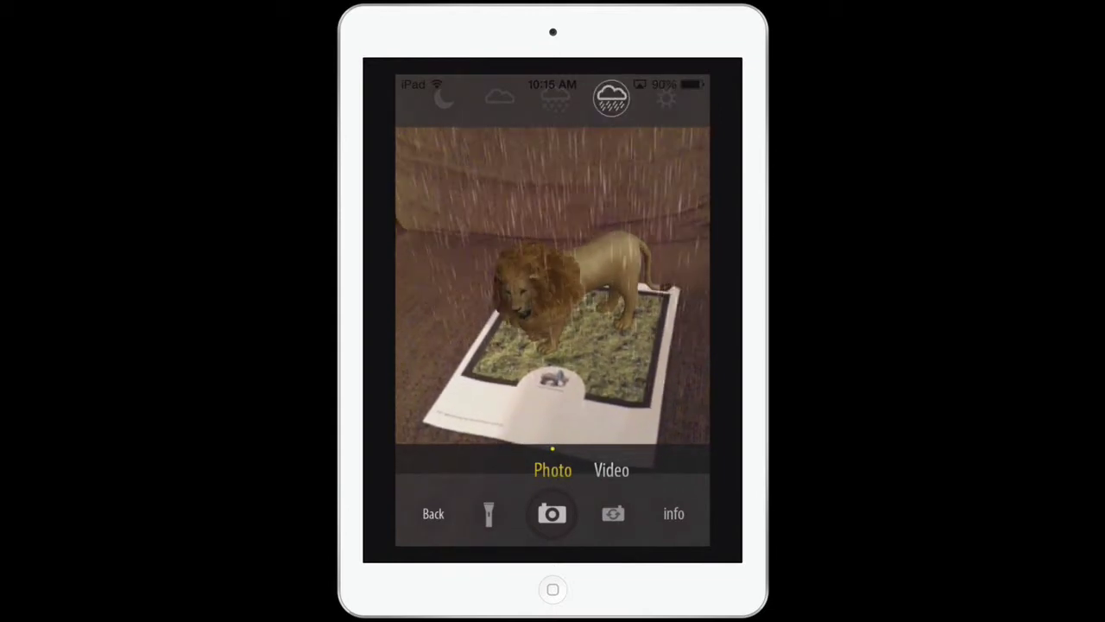
left_click(555, 98)
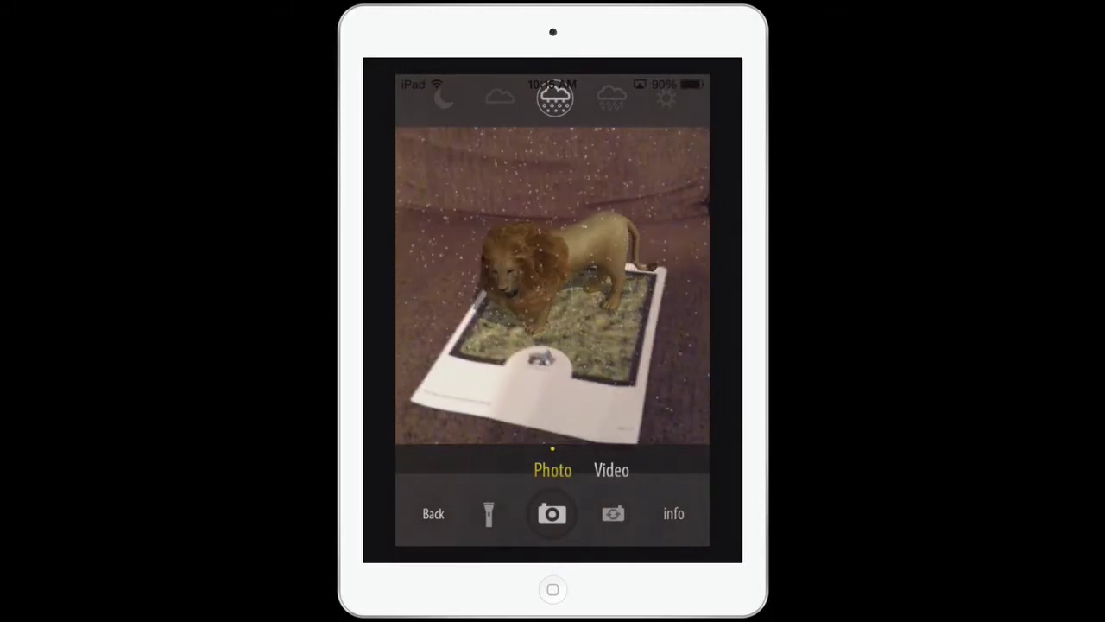
- Take a photo of the lion in the snow, and switch to Video mode and back to Photo
left_click(552, 514)
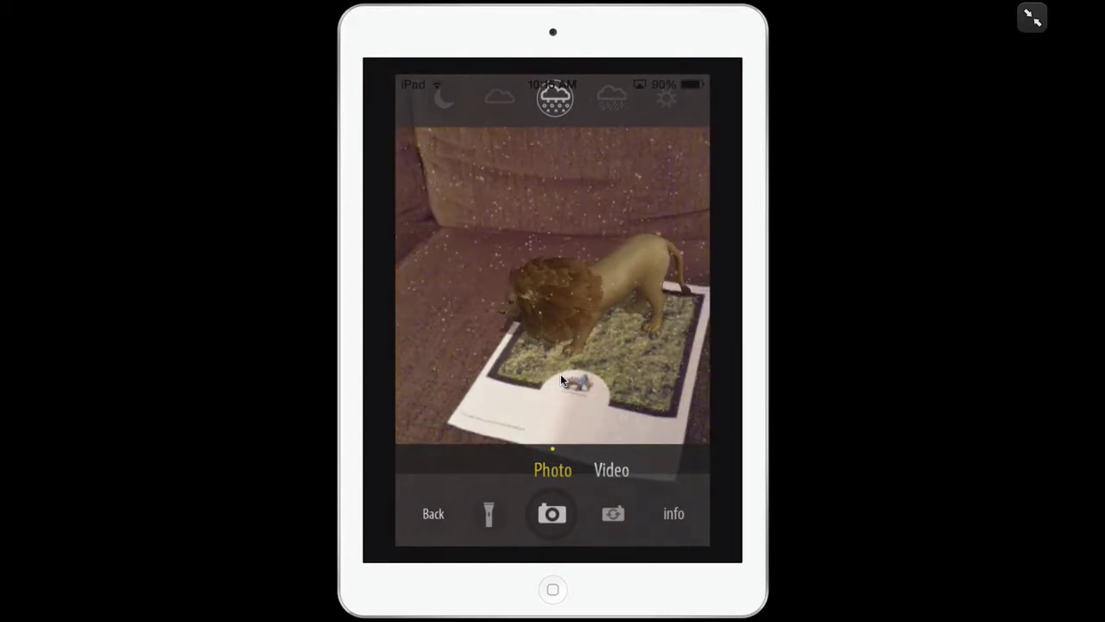
left_click(620, 472)
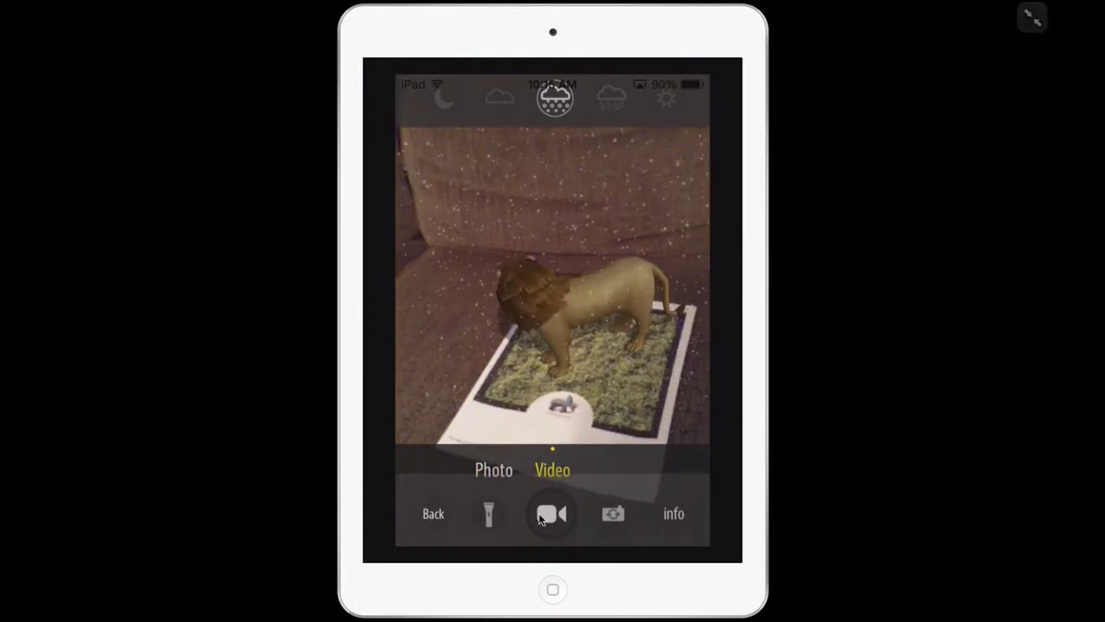
left_click(495, 471)
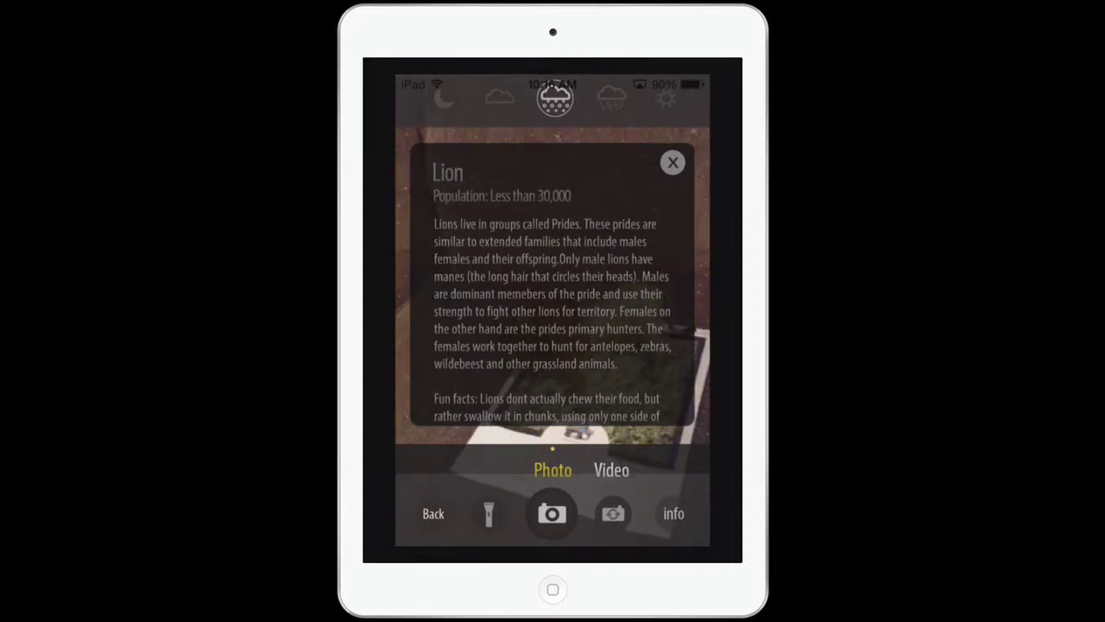
- Read through the lion's population and fun-facts information, and close the card
scroll(552, 294, "down", 2)
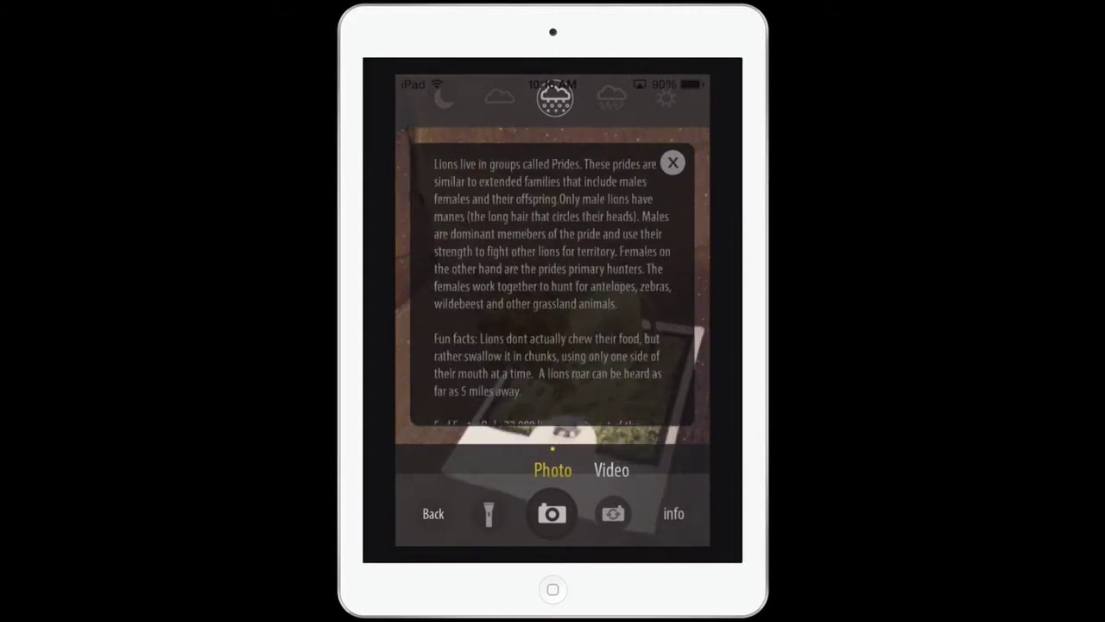
scroll(552, 285, "up", 2)
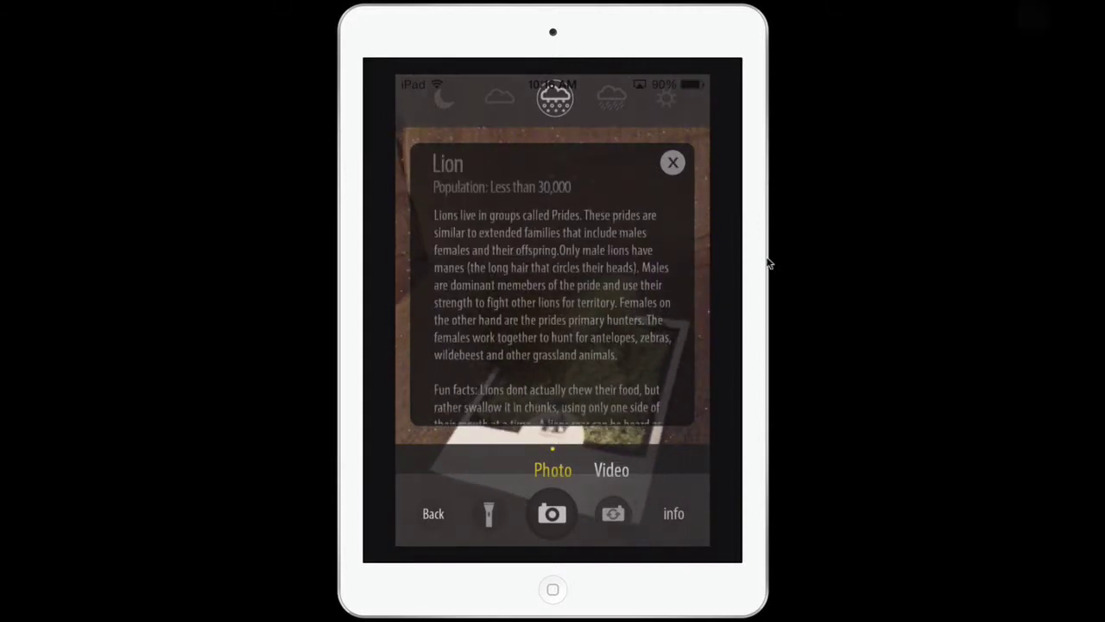
left_click(663, 170)
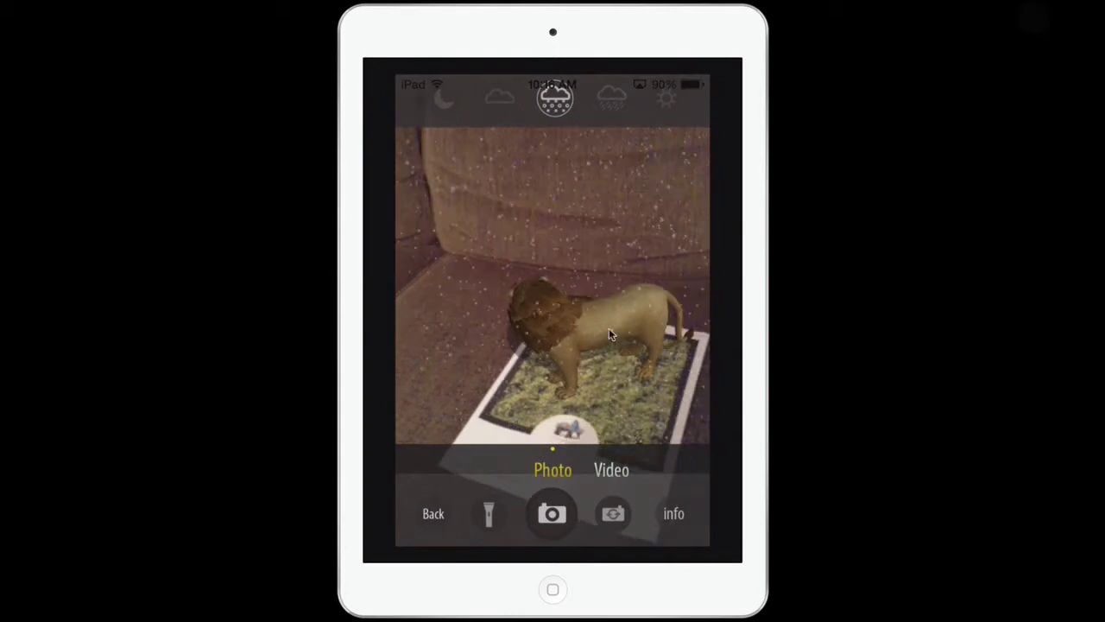
- Load the Giraffe from the Safari collection, and apply rain and then snow weather to it
left_click(434, 513)
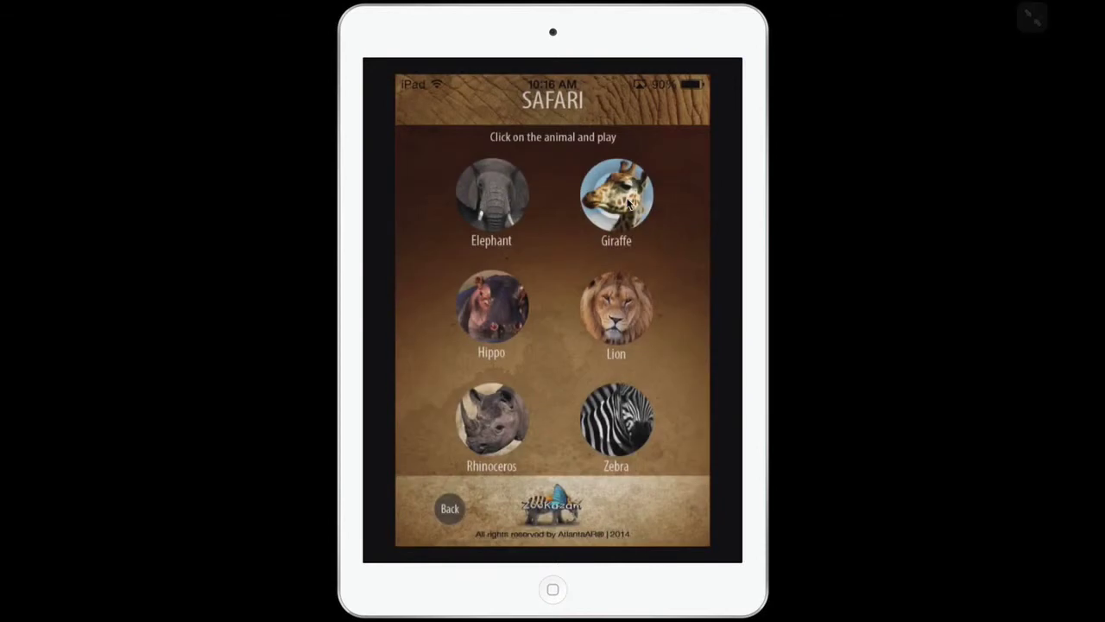
left_click(628, 203)
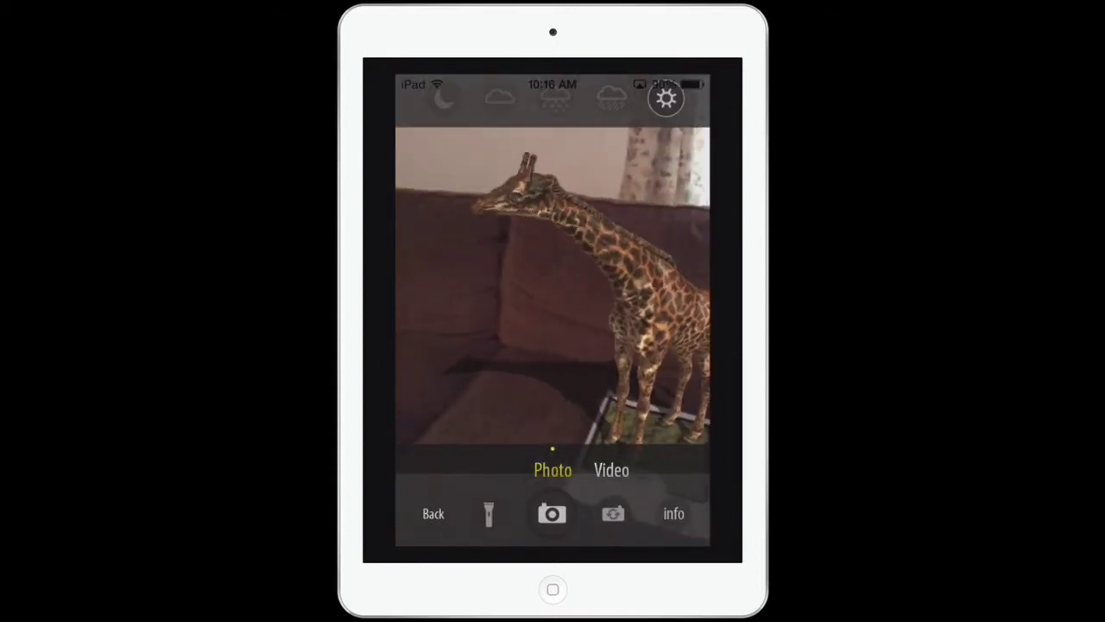
left_click(612, 99)
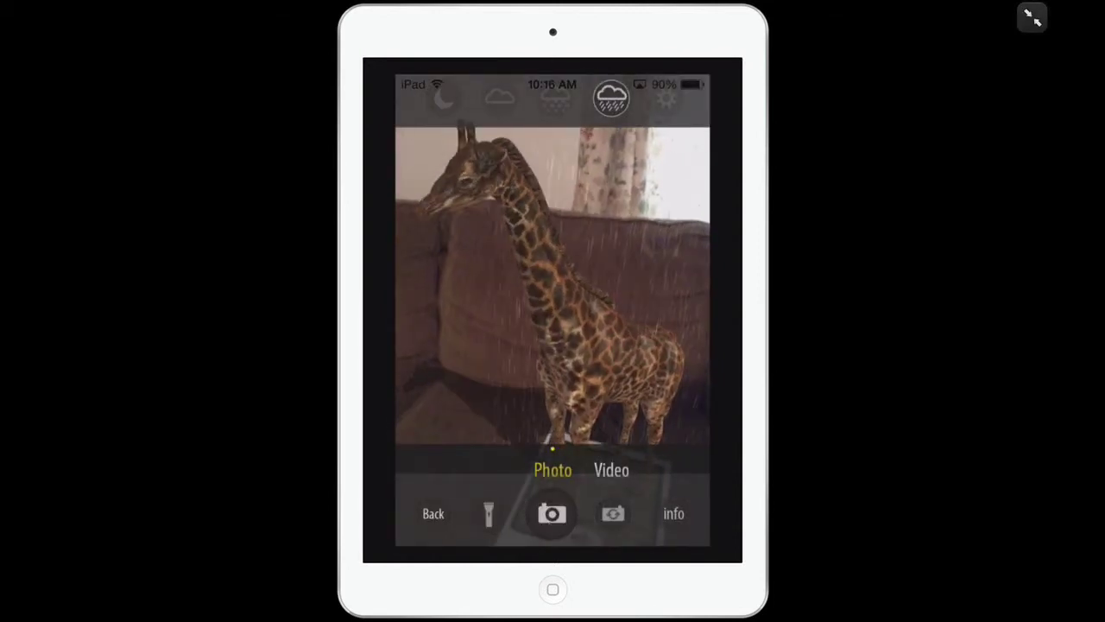
left_click(555, 99)
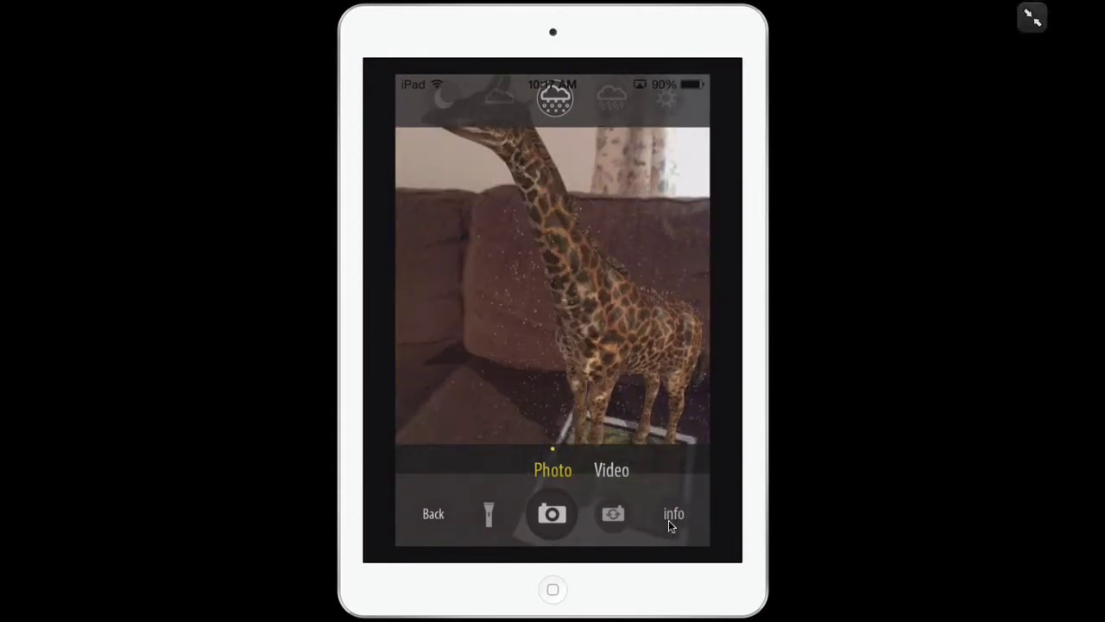
- Read the giraffe's information card, close it, and return to the iPad home screen
left_click(668, 520)
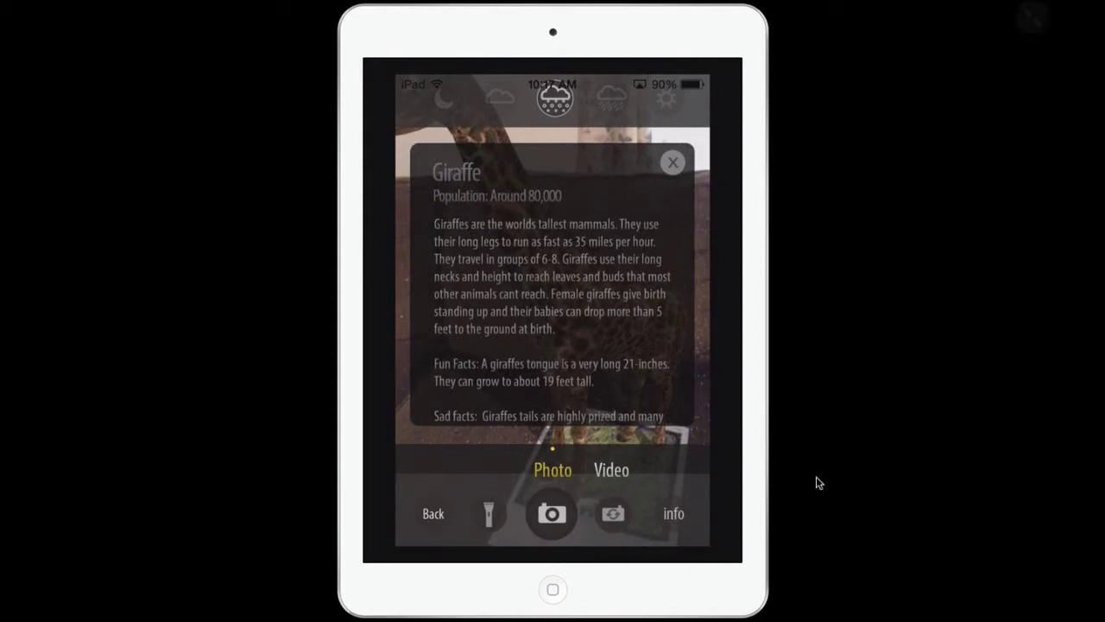
left_click(674, 163)
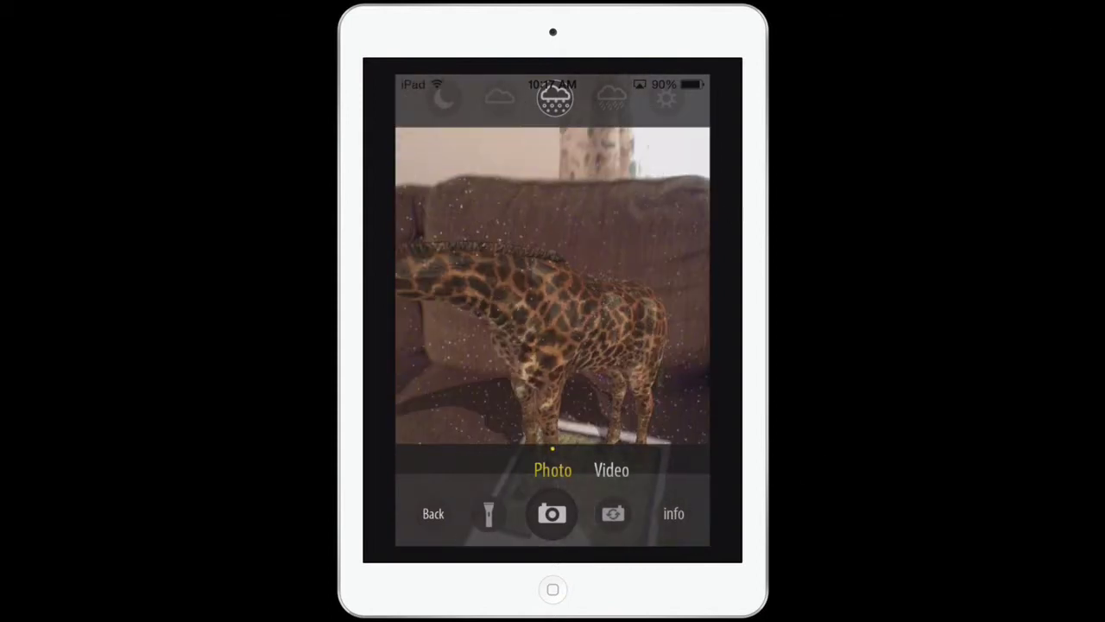
left_click(554, 590)
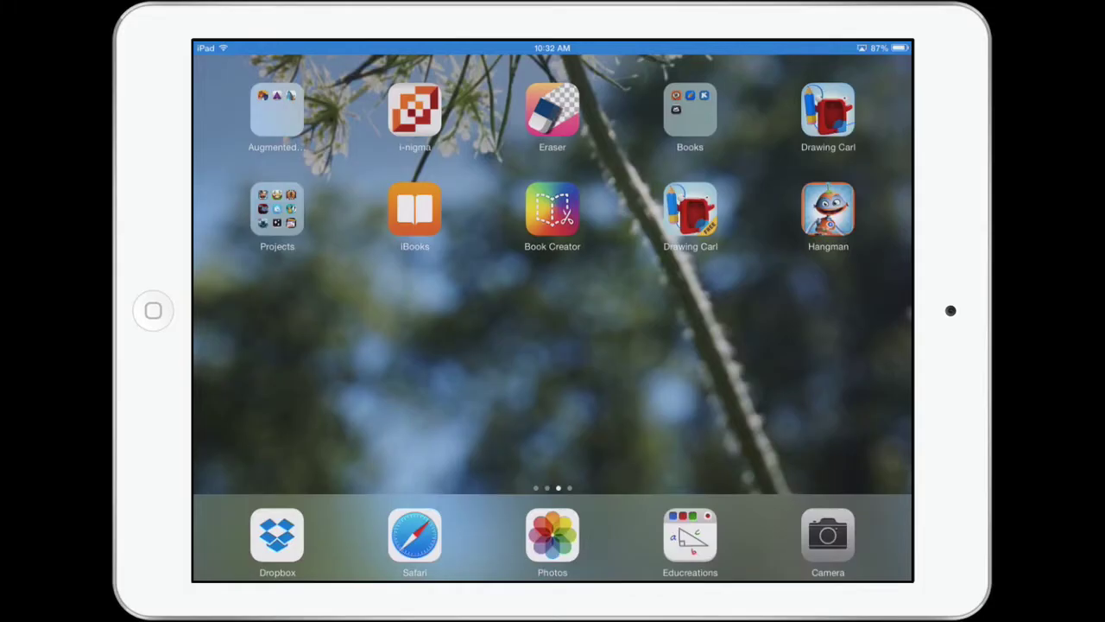
- Open Educreations and create a new lesson
left_click(690, 536)
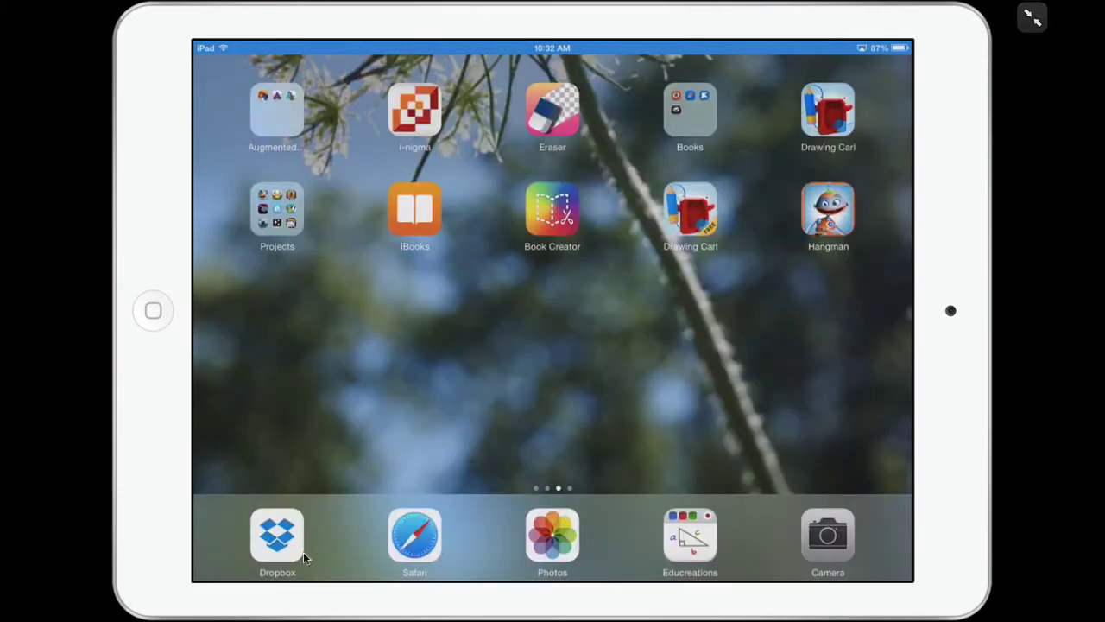
left_click(675, 539)
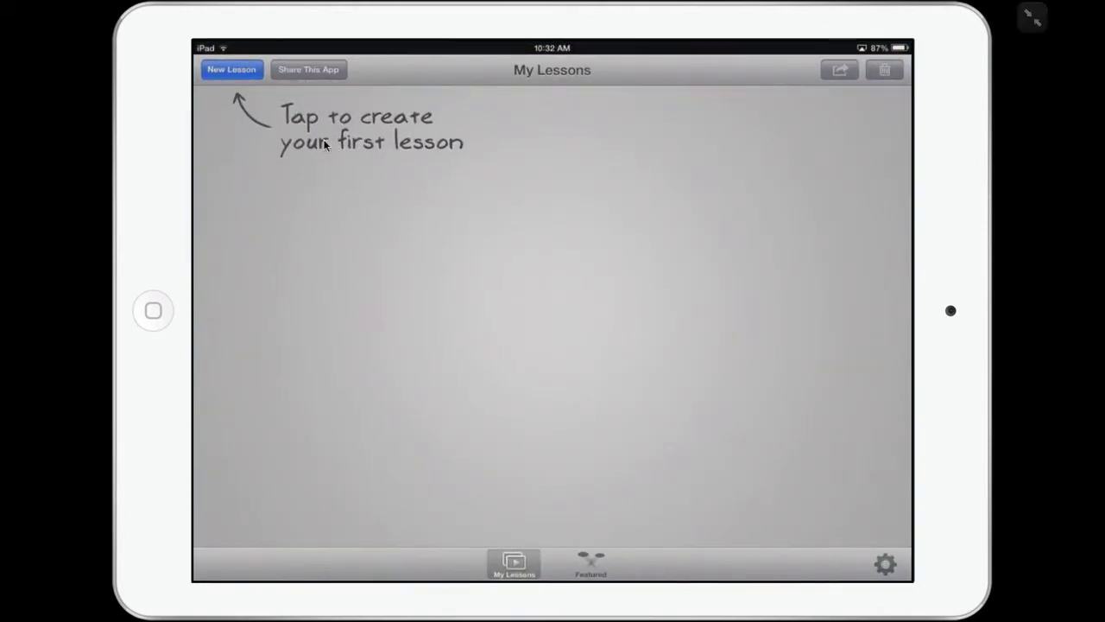
left_click(234, 71)
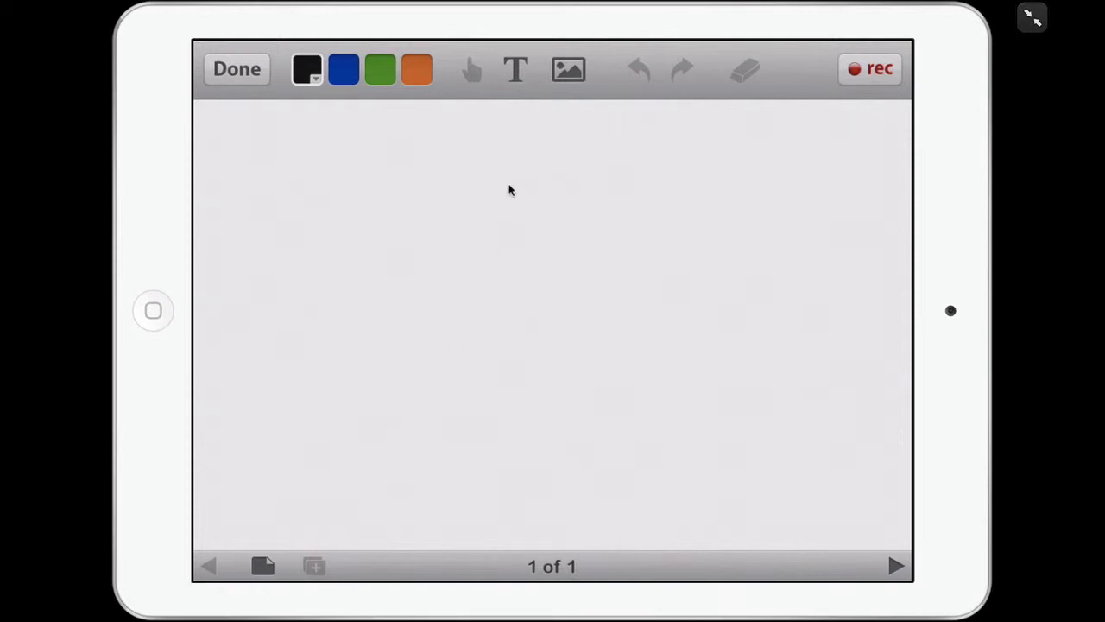
- Draw an orange wavy test stroke across the blank lesson page, and undo it
left_click(419, 74)
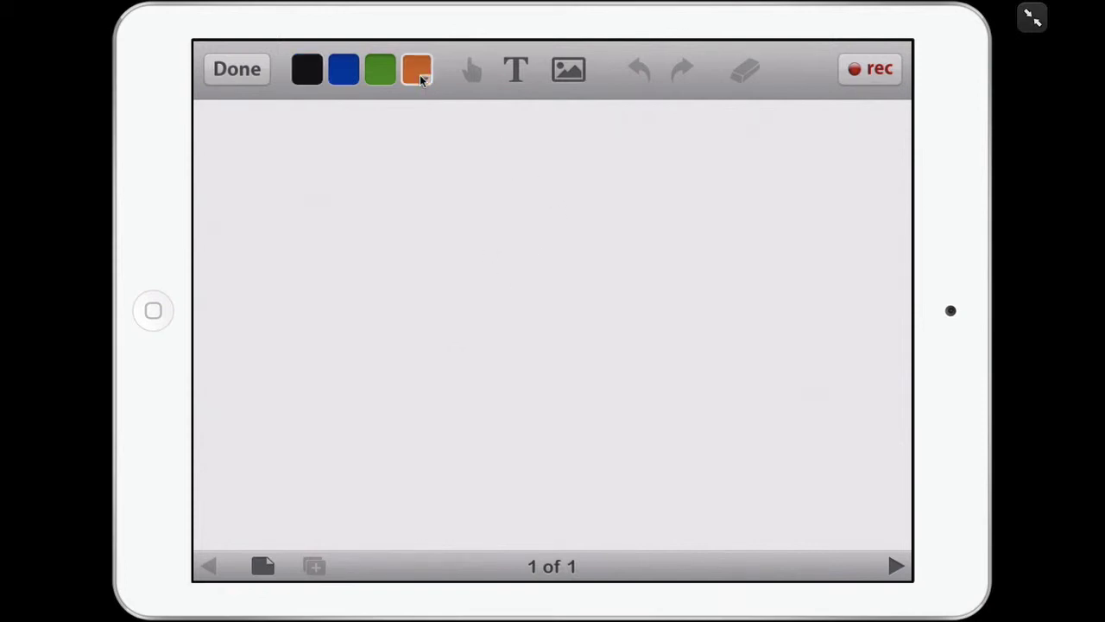
mouse_move(348, 327)
left_mouse_down()
mouse_move(454, 276)
mouse_move(694, 230)
mouse_move(780, 342)
left_mouse_up()
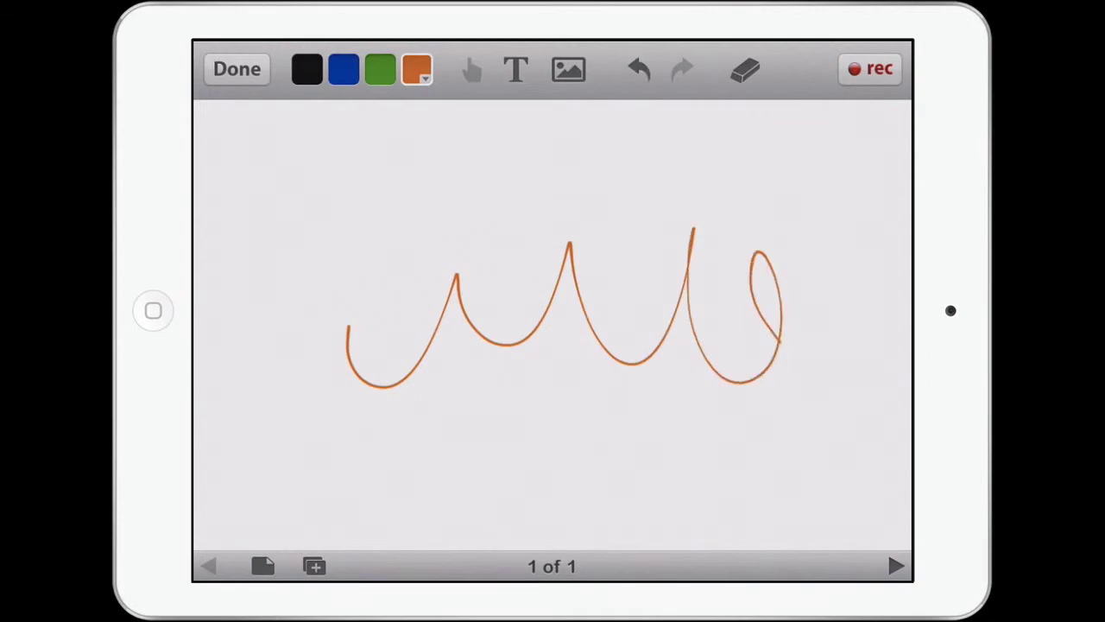
left_click(638, 69)
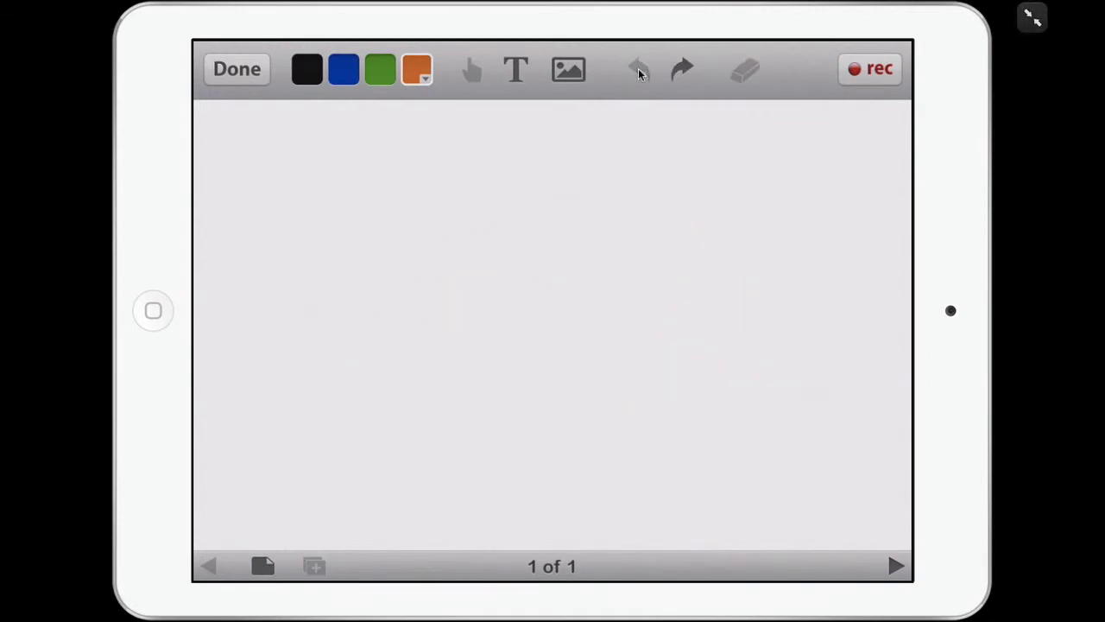
- Draw a green wavy test stroke across the page, try the eraser tool, and undo the stroke
left_click(380, 72)
mouse_move(325, 348)
left_mouse_down()
mouse_move(553, 245)
mouse_move(777, 320)
left_mouse_up()
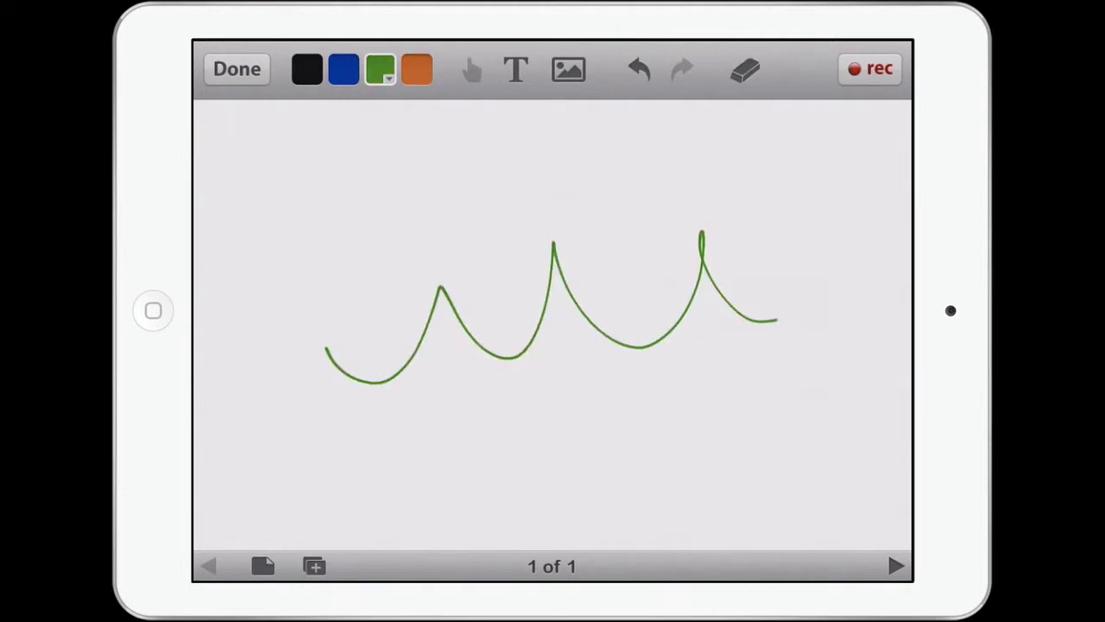
left_click(746, 71)
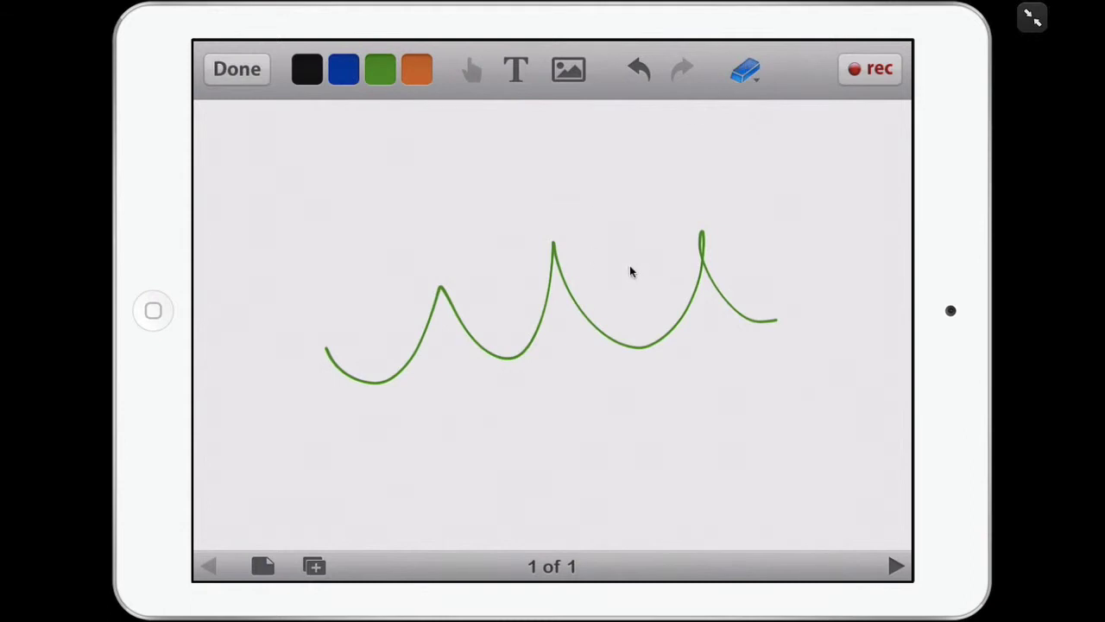
left_click(639, 74)
left_click(641, 75)
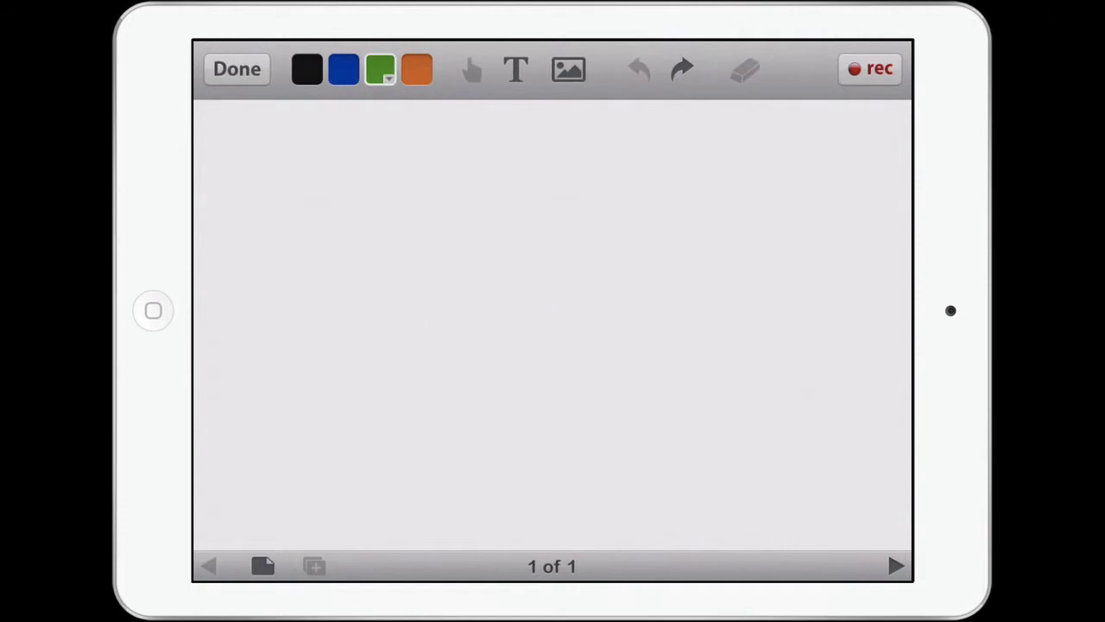
- Replace the green pen color with brown and the orange one with green, and undo the green test scribble
left_click(385, 72)
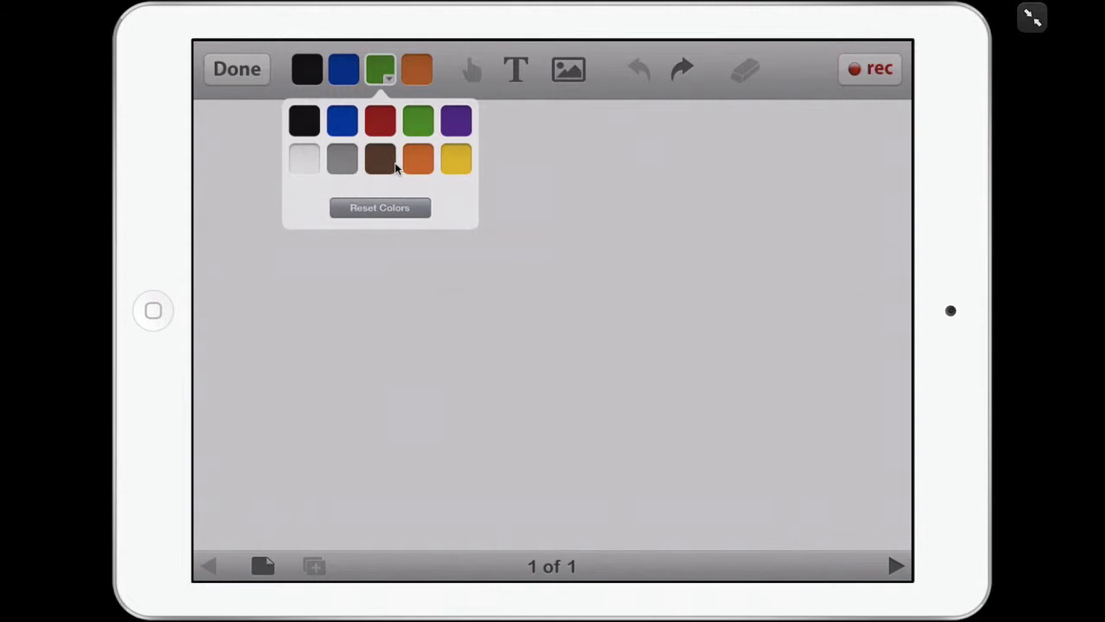
left_click(396, 164)
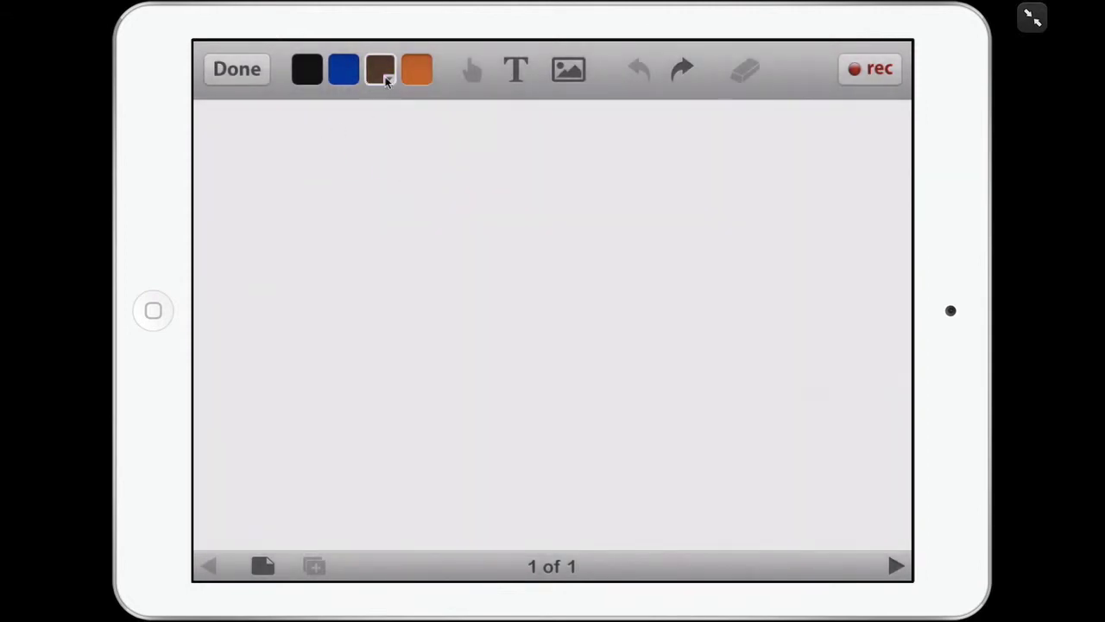
left_click(416, 69)
left_click(417, 69)
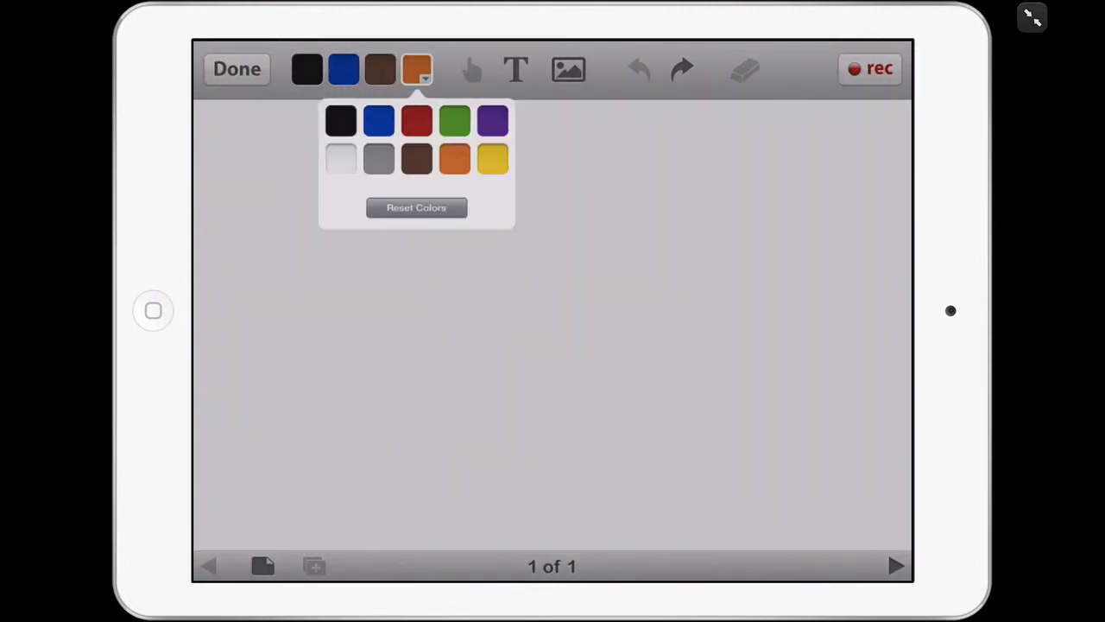
left_click(454, 120)
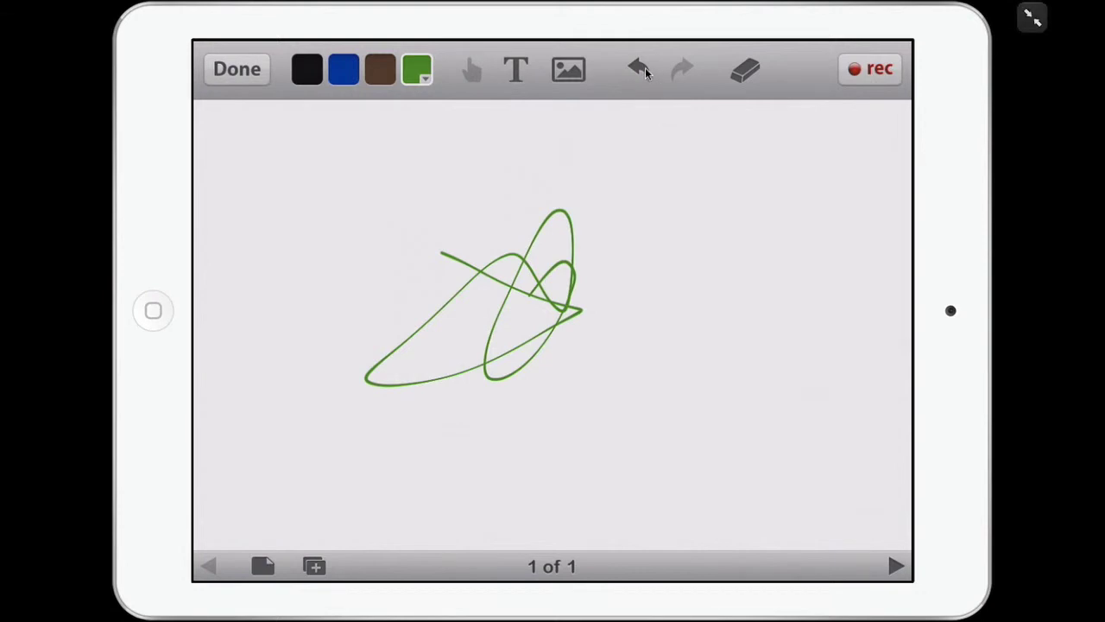
left_click(639, 69)
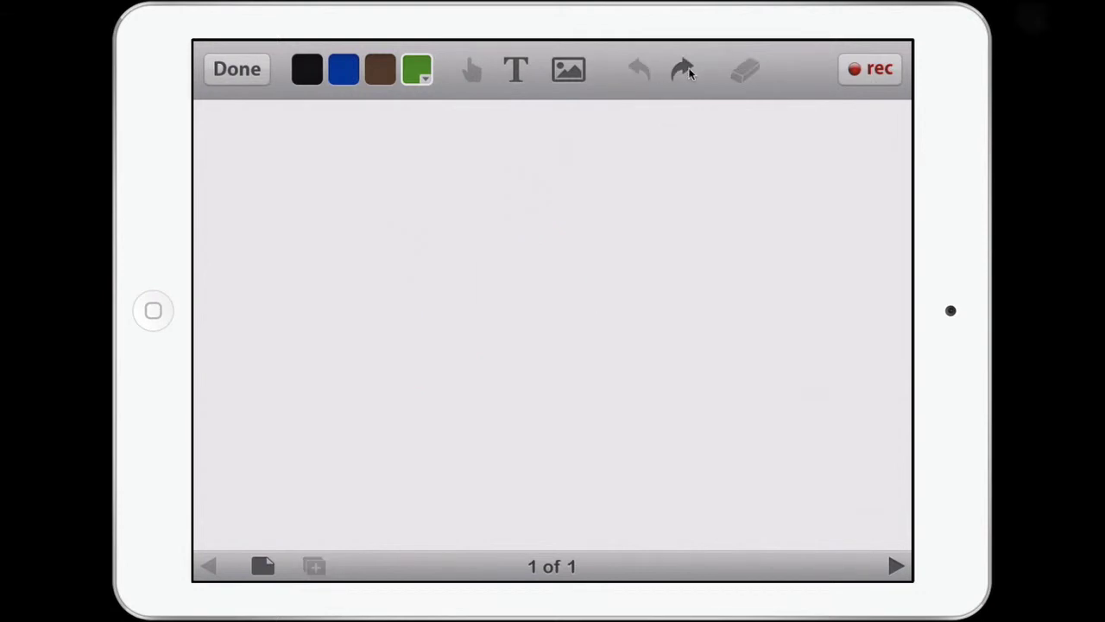
- Redo the green test scribble, and undo it again
left_click(683, 69)
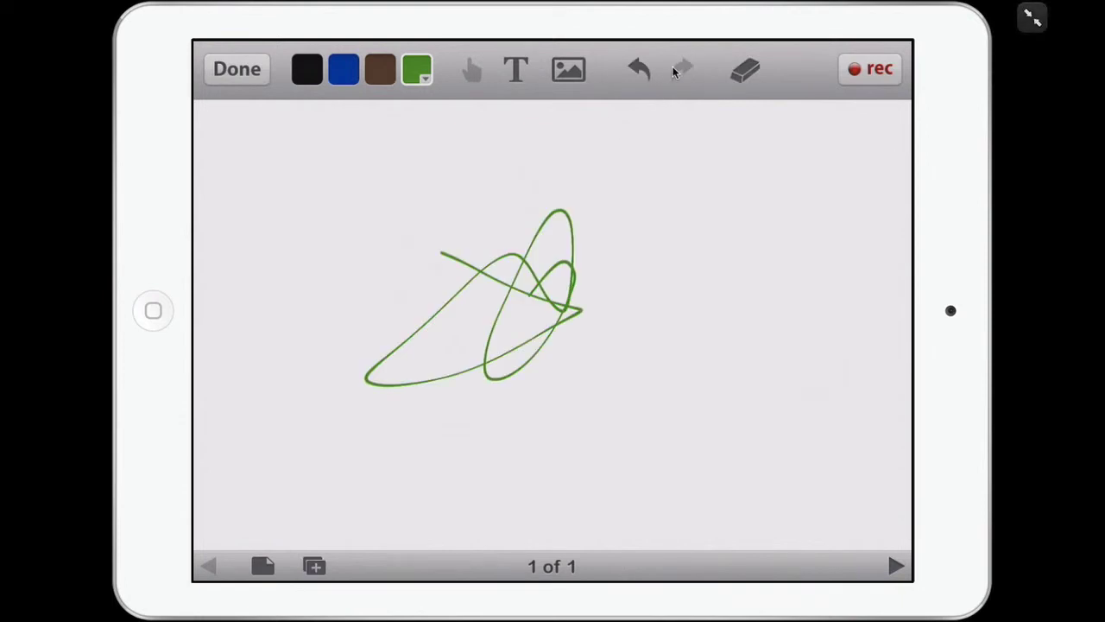
left_click(639, 69)
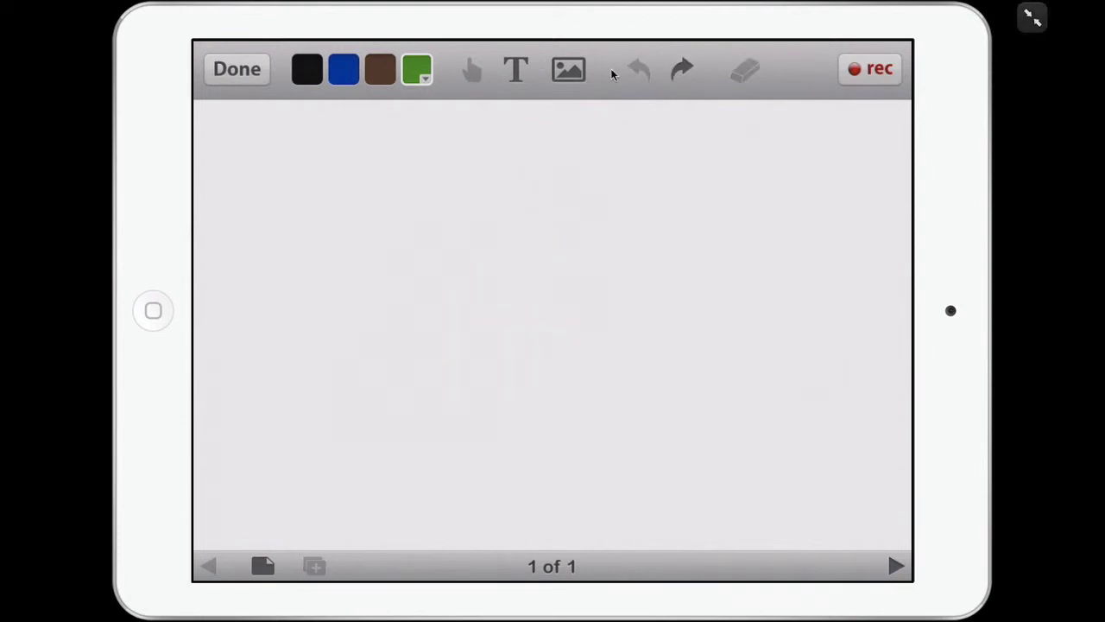
- Insert a photo of the augmented reality giraffe from the Camera Roll into the lesson page
left_click(559, 75)
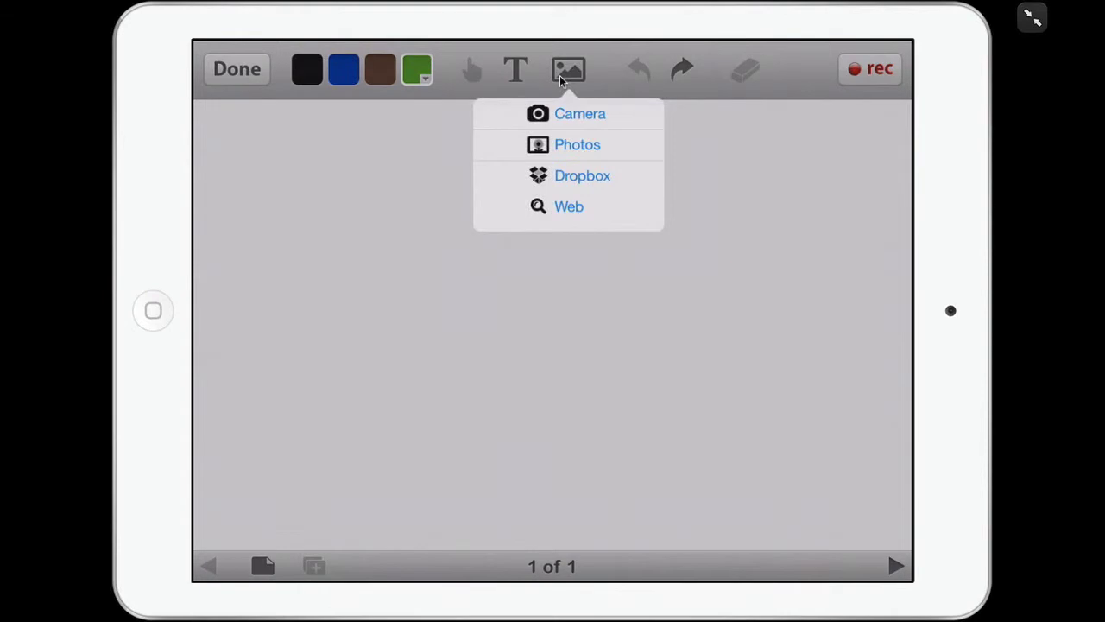
left_click(573, 146)
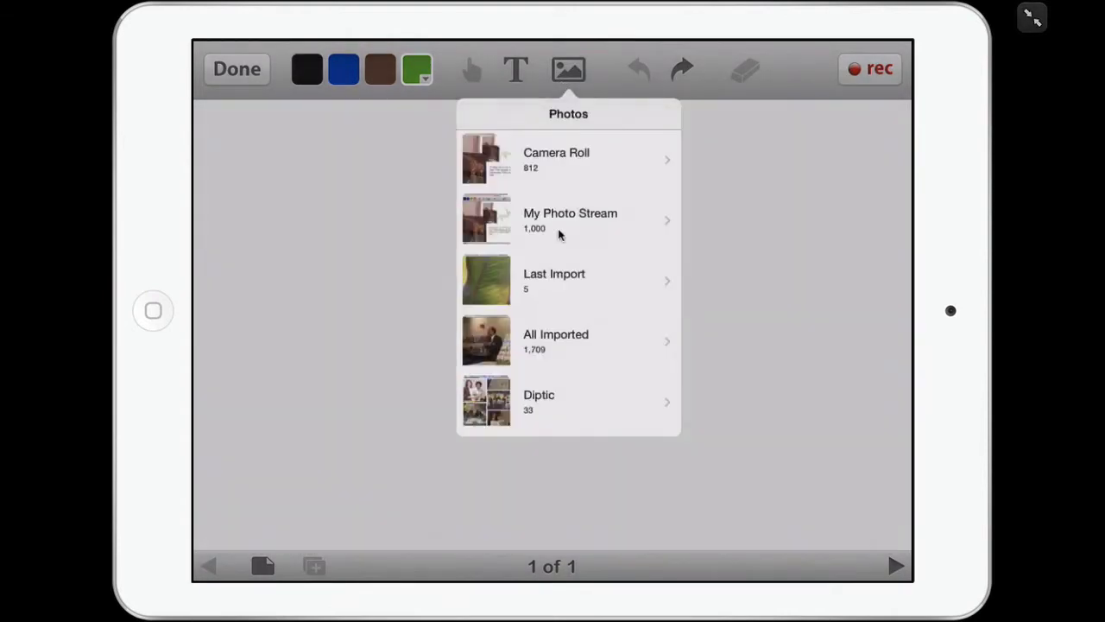
left_click(578, 154)
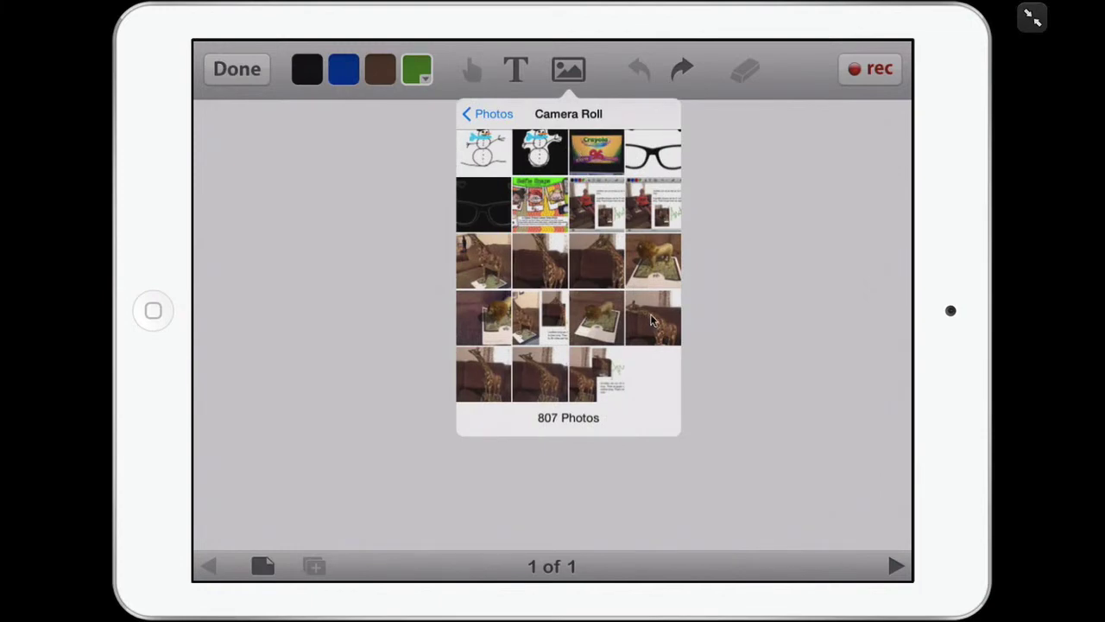
left_click(485, 394)
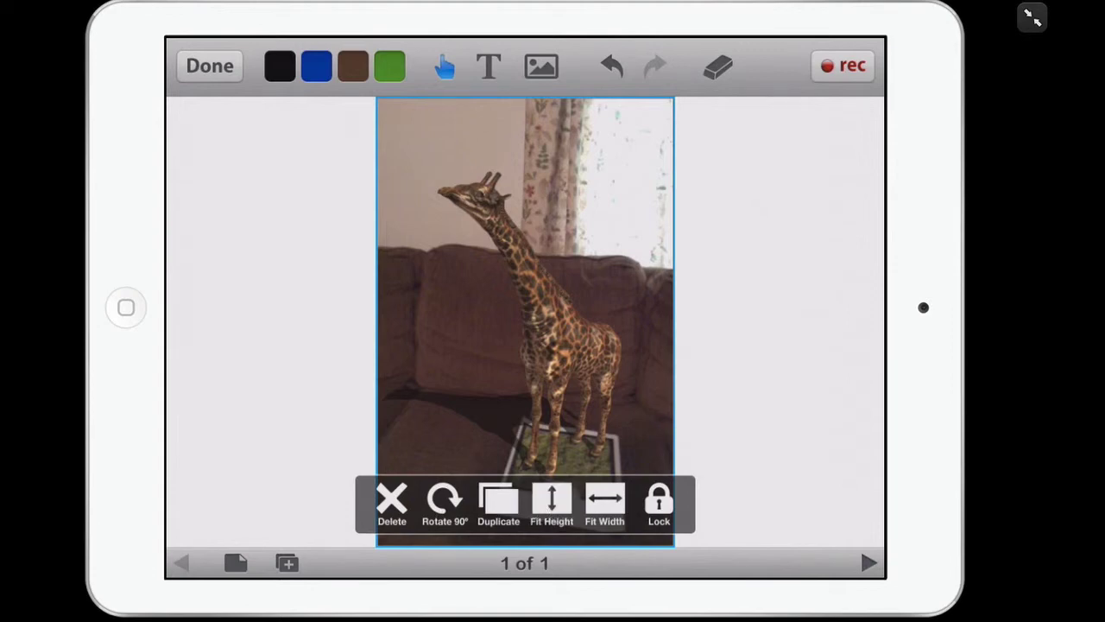
- Try fitting the giraffe photo to the page width, fit it to the page height, and move it to the page's left side
left_click(604, 504)
left_click(552, 503)
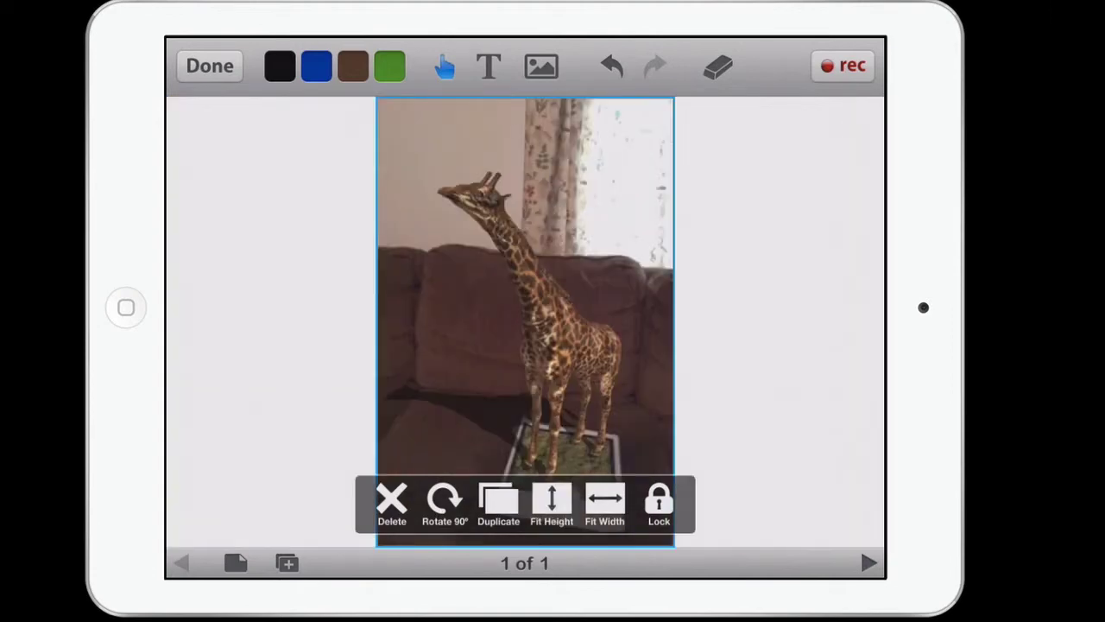
left_click(571, 467)
left_click_drag(571, 467, 383, 466)
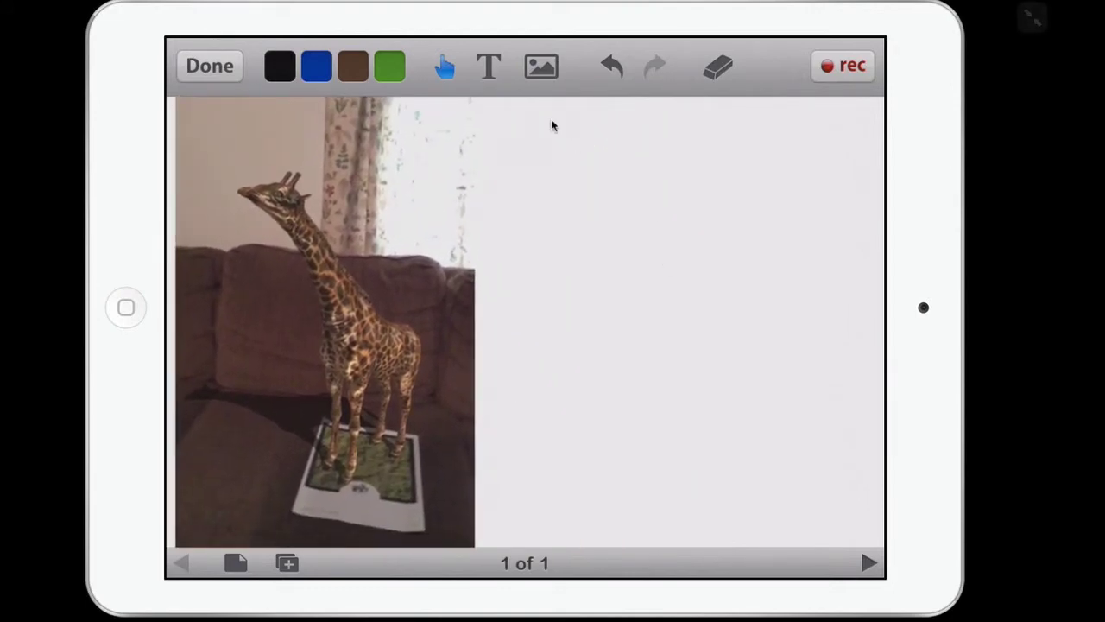
- Insert the Camera Roll photo of the person in the orange shirt with dog and giraffe, and place it smaller beside the large giraffe photo
left_click(542, 67)
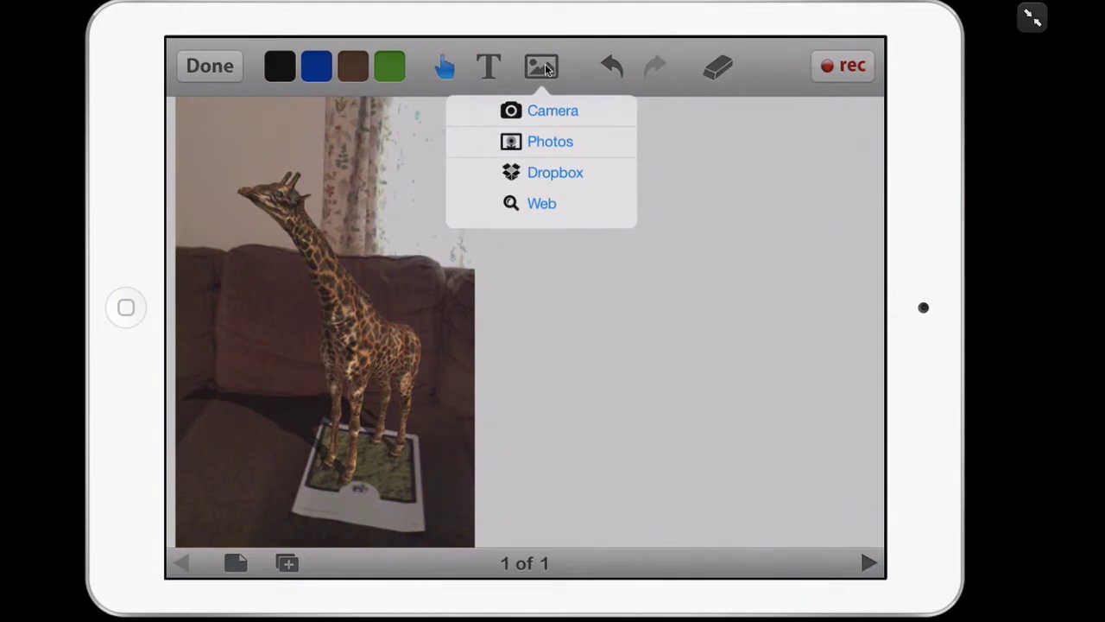
left_click(535, 142)
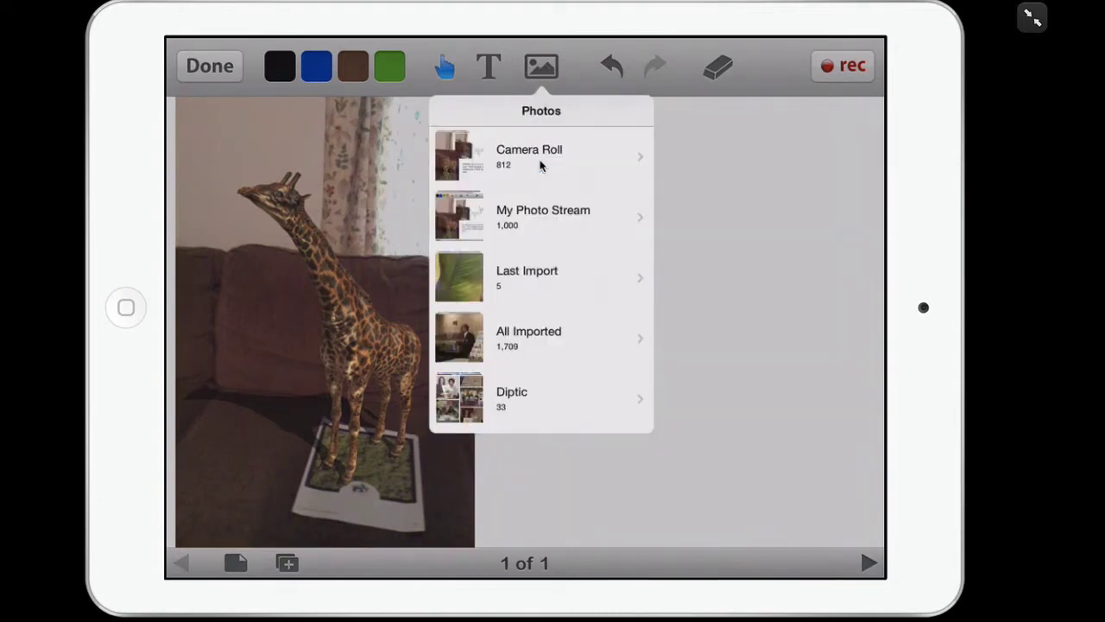
left_click(542, 160)
scroll(541, 278, "up", 15)
scroll(541, 278, "up", 15)
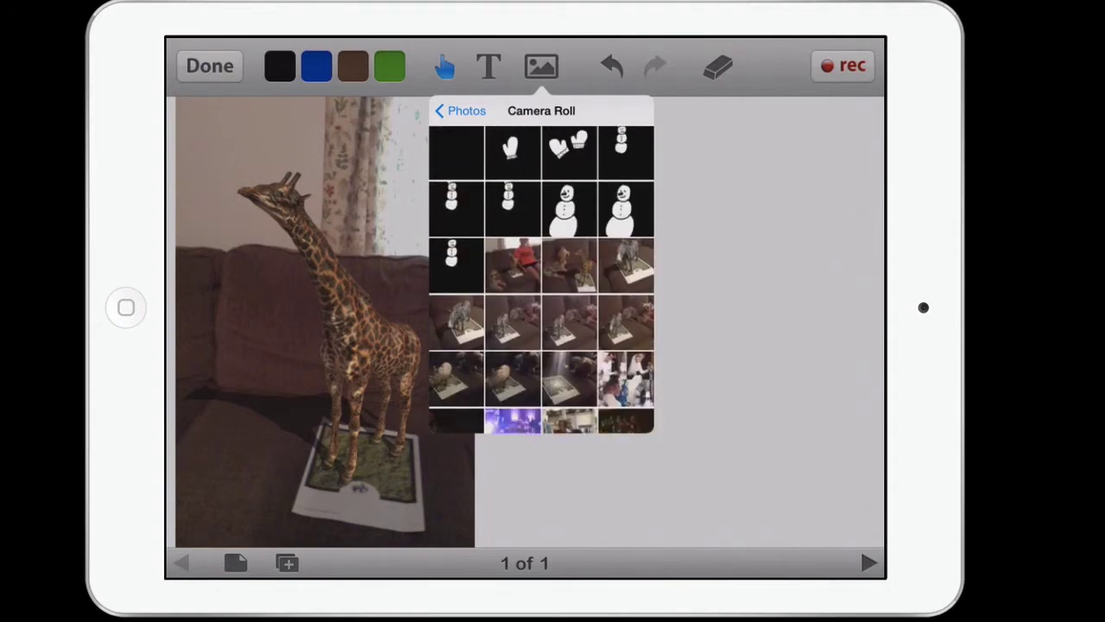
left_click(513, 264)
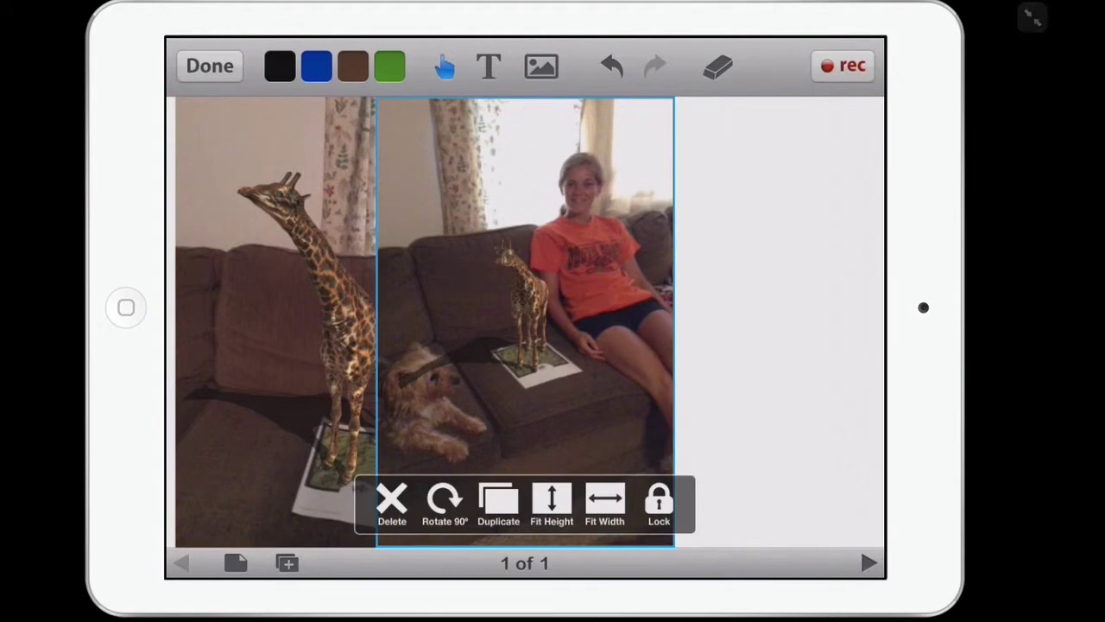
left_click_drag(599, 433, 609, 322)
left_click_drag(562, 250, 561, 239)
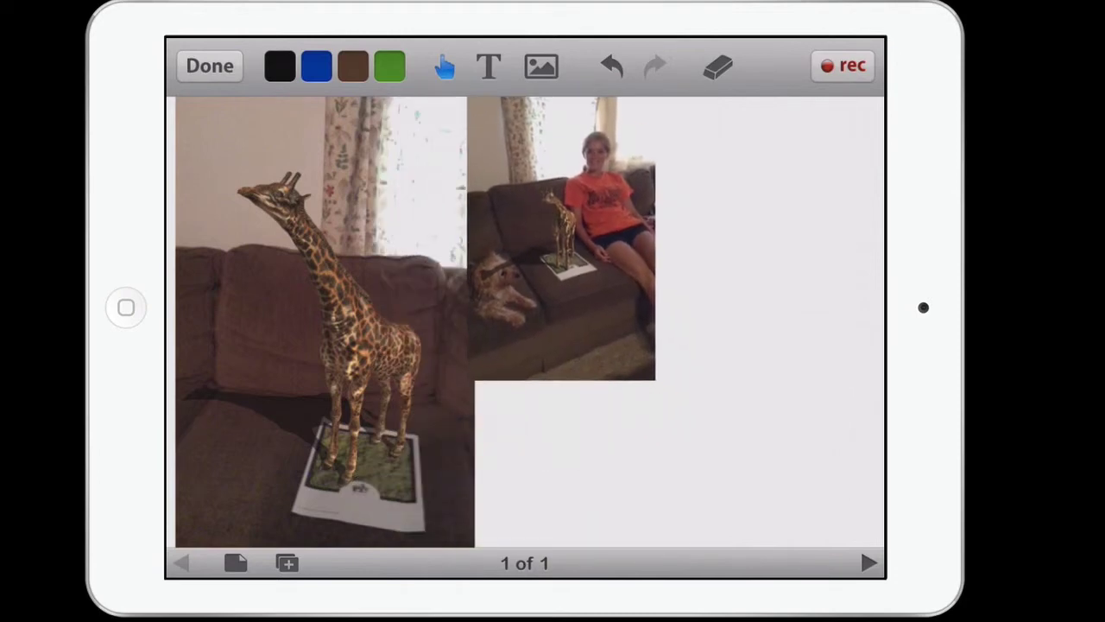